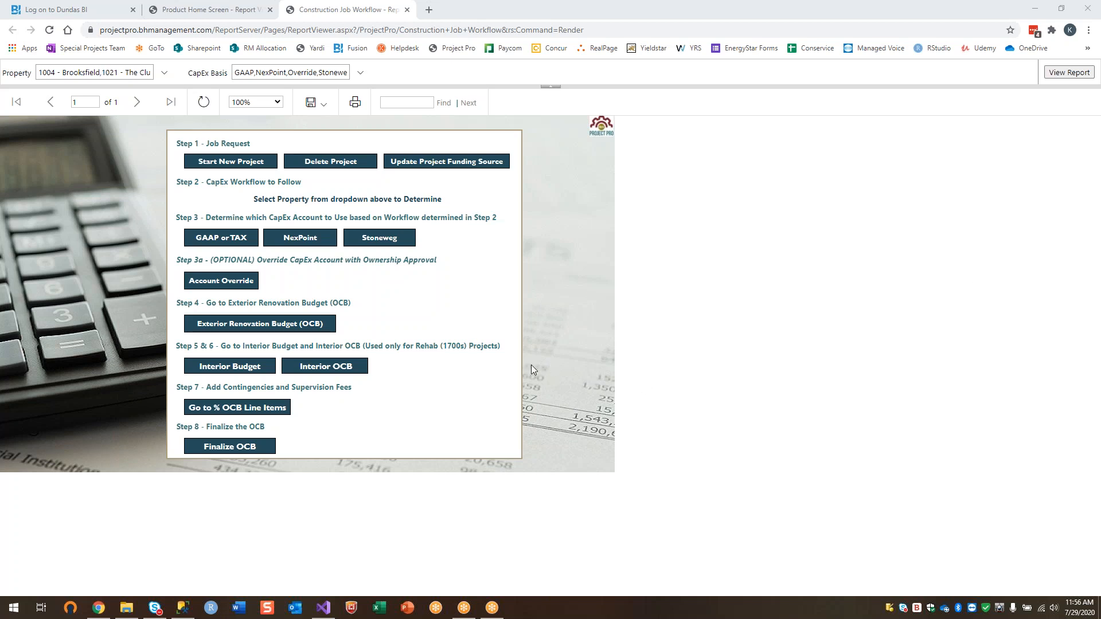
- Open the Exterior Renovation Budget (OCB) and start a new OCB line item for property F0005 - Airie
click(255, 323)
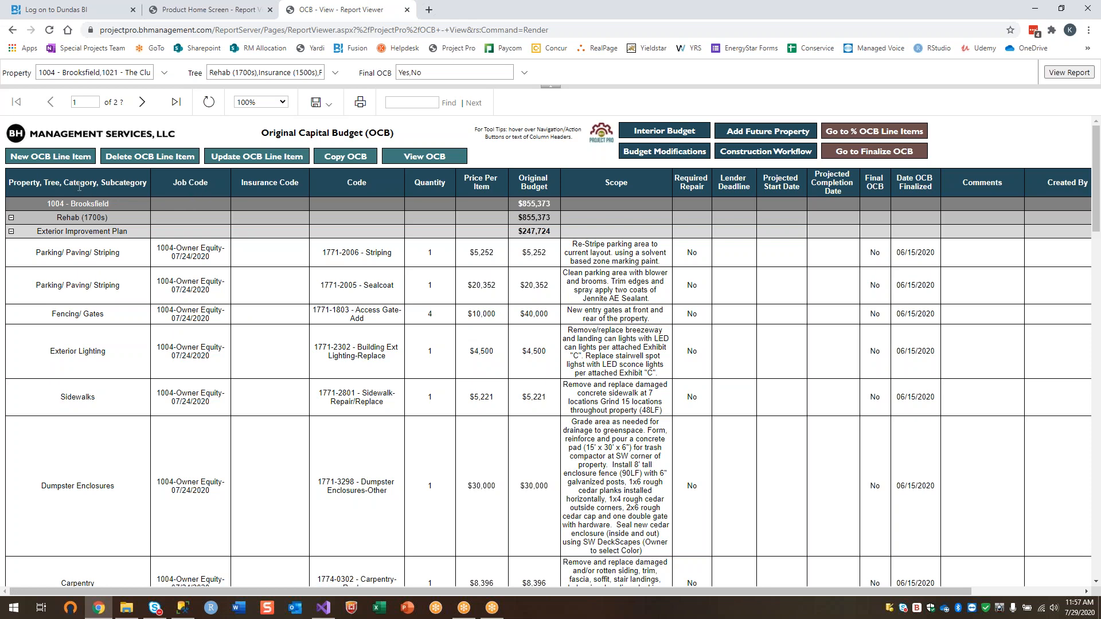
click(63, 157)
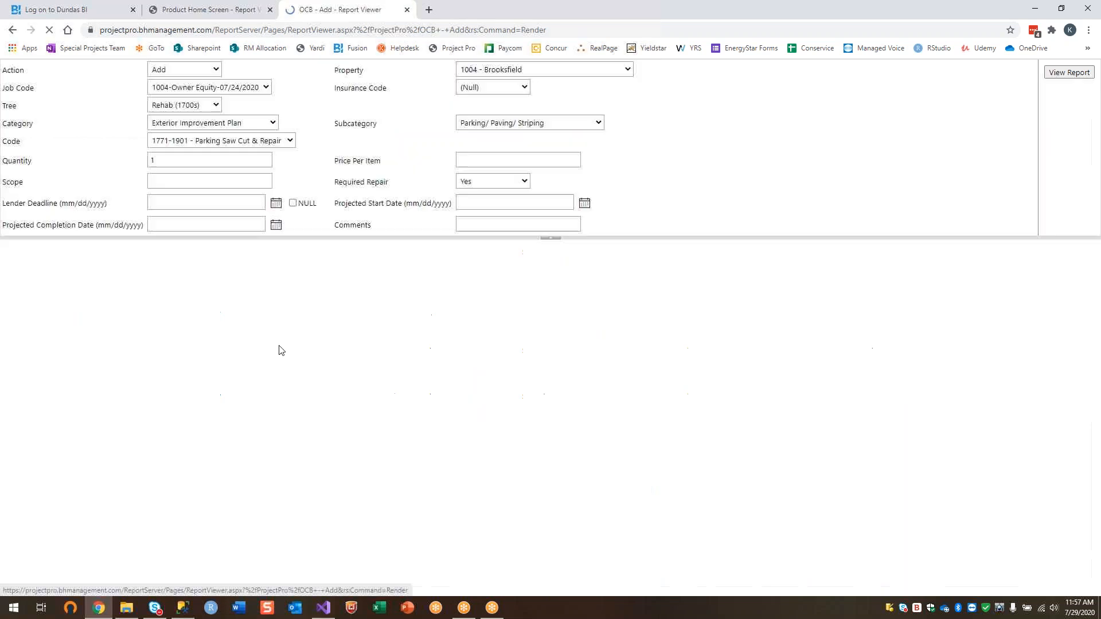
click(539, 70)
scroll(556, 212, down, 10)
scroll(559, 216, down, 10)
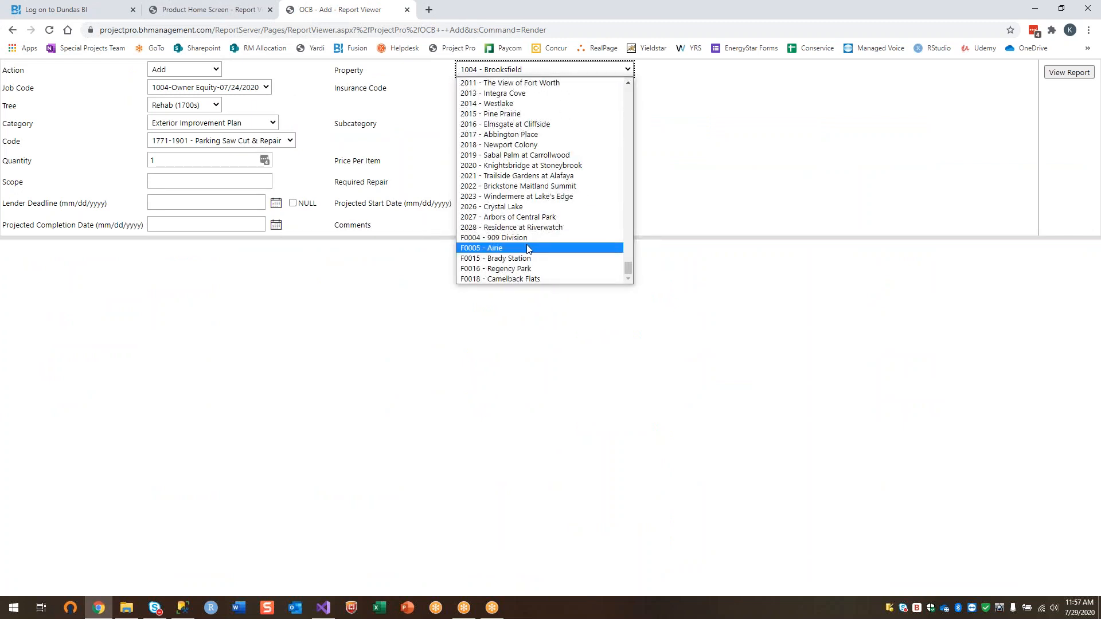
click(526, 244)
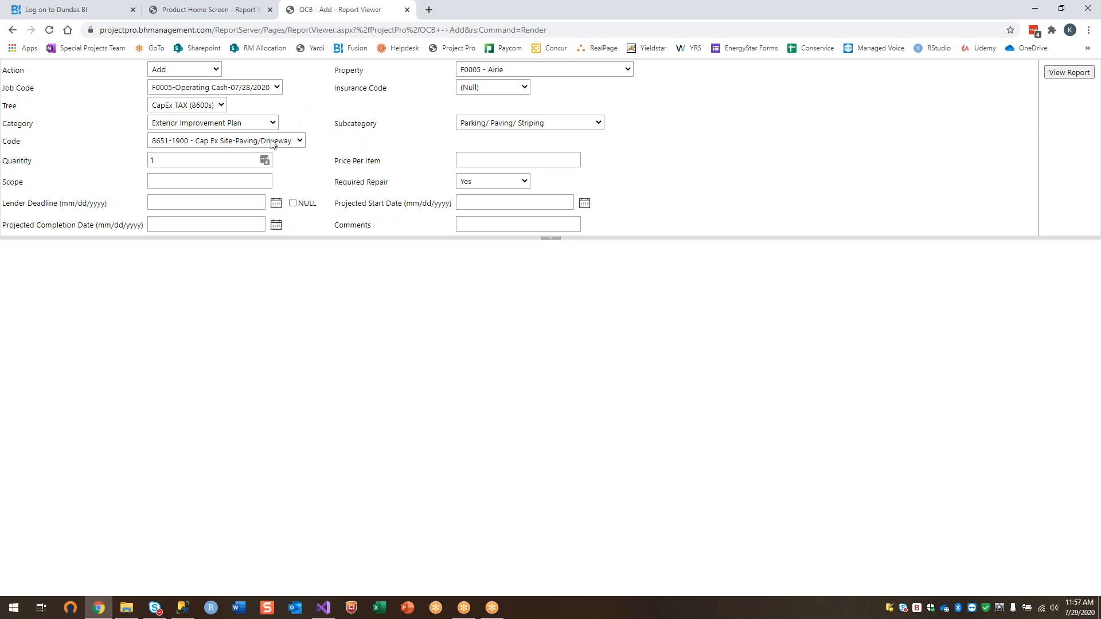
- Set the new line item's category to Exterior Improvement Plan and its subcategory to Roofing
click(219, 122)
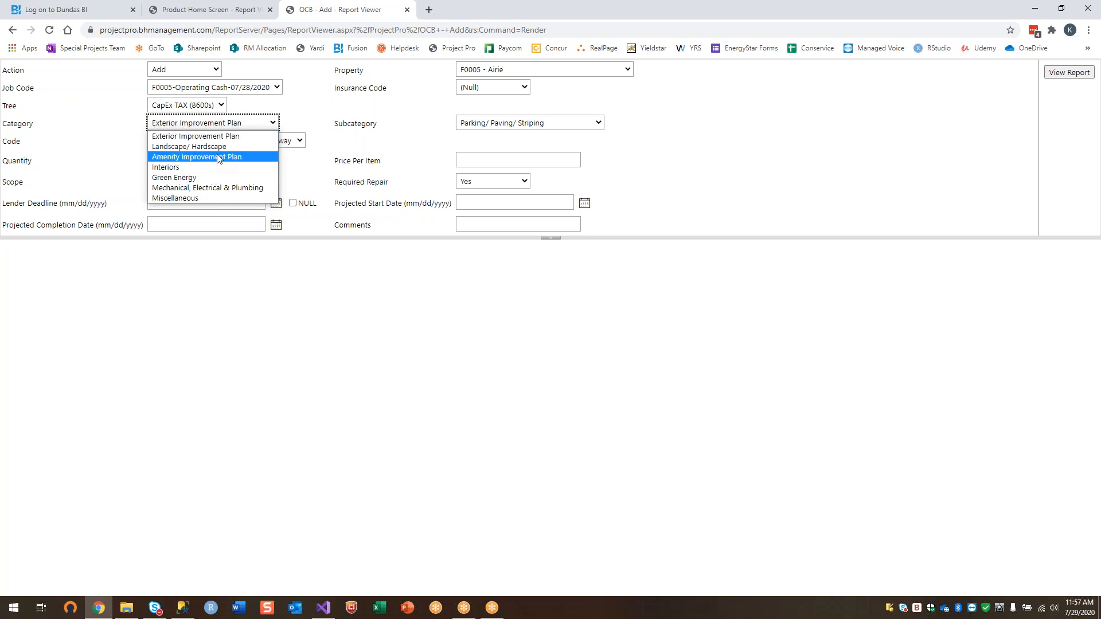
click(216, 137)
click(480, 124)
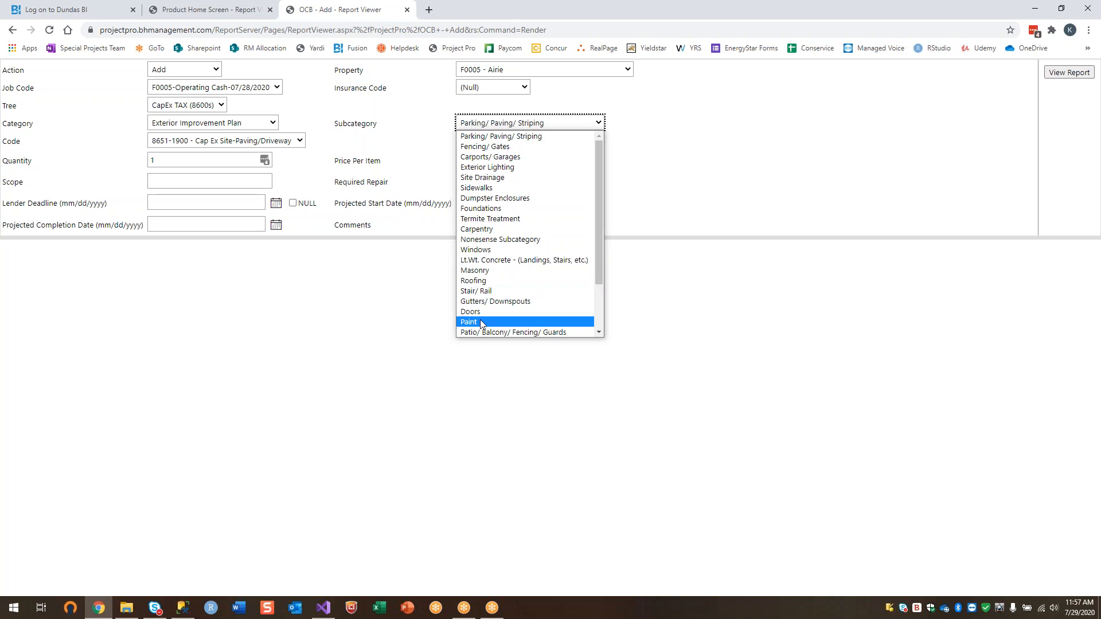
scroll(481, 324, down, 2)
scroll(499, 247, up, 2)
scroll(488, 287, down, 2)
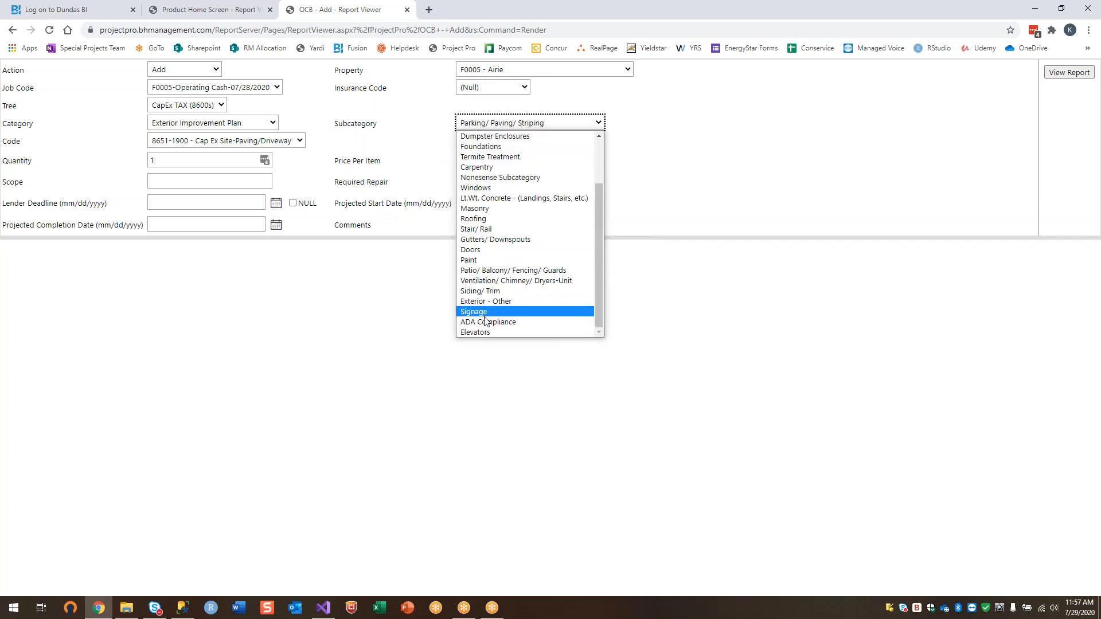
click(483, 220)
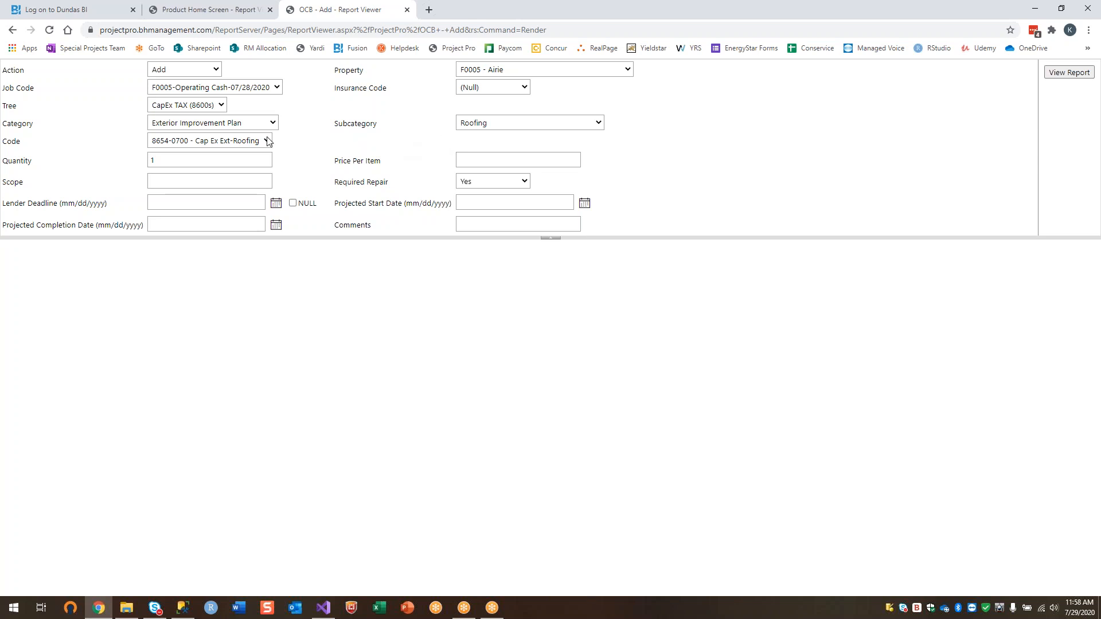
- Choose code 8654-0700 - Cap Ex Ext-Roofing under Exterior Improvement Plan and set the price per item to 90000
click(251, 127)
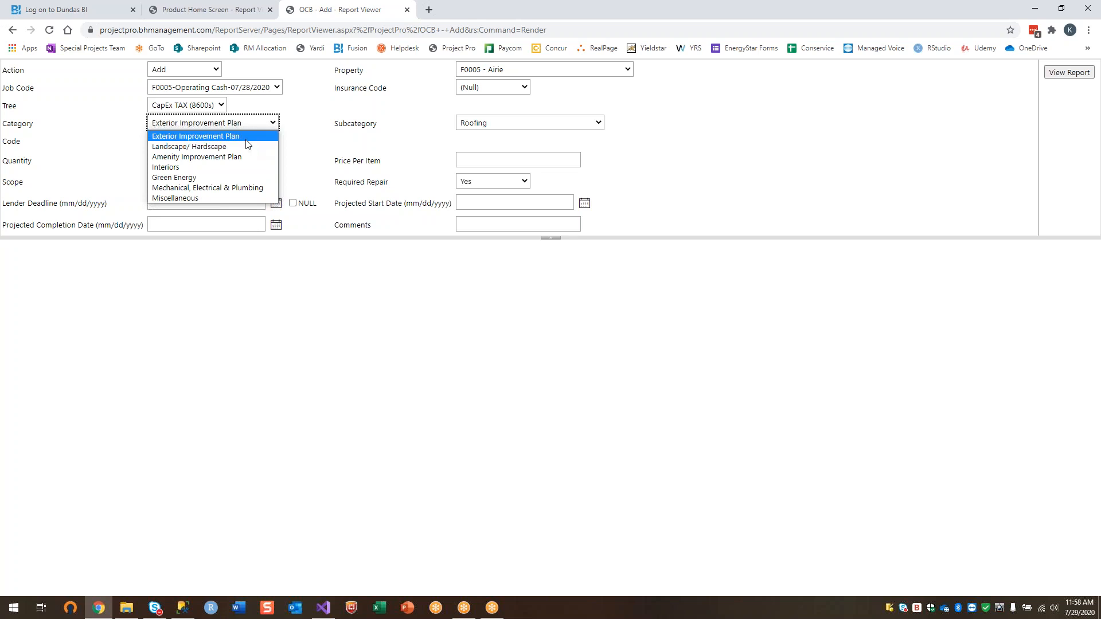
click(251, 140)
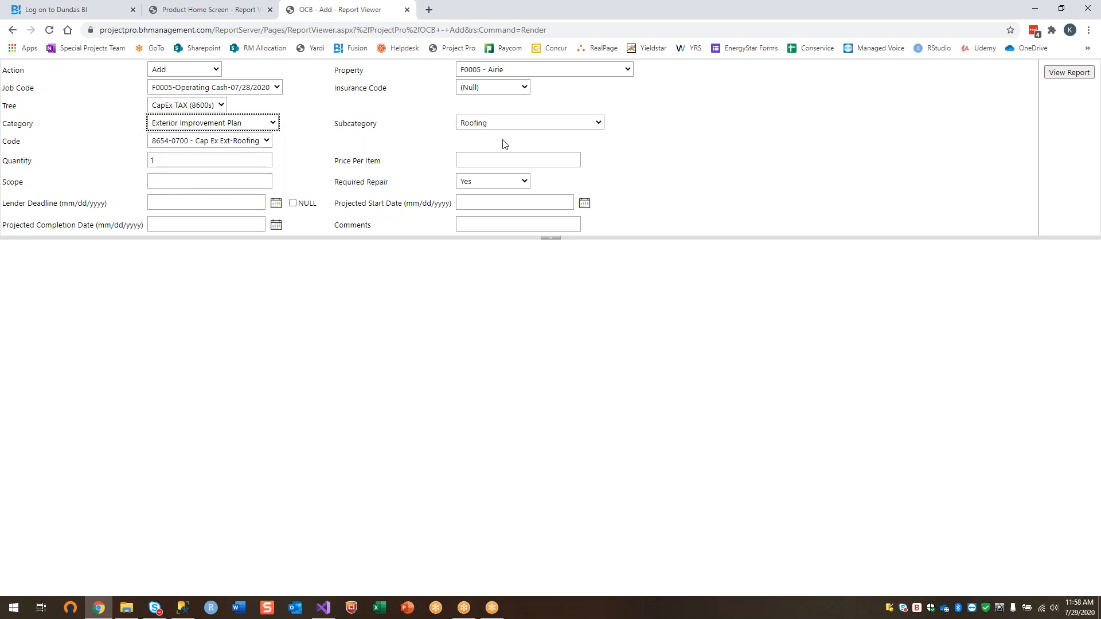
click(250, 142)
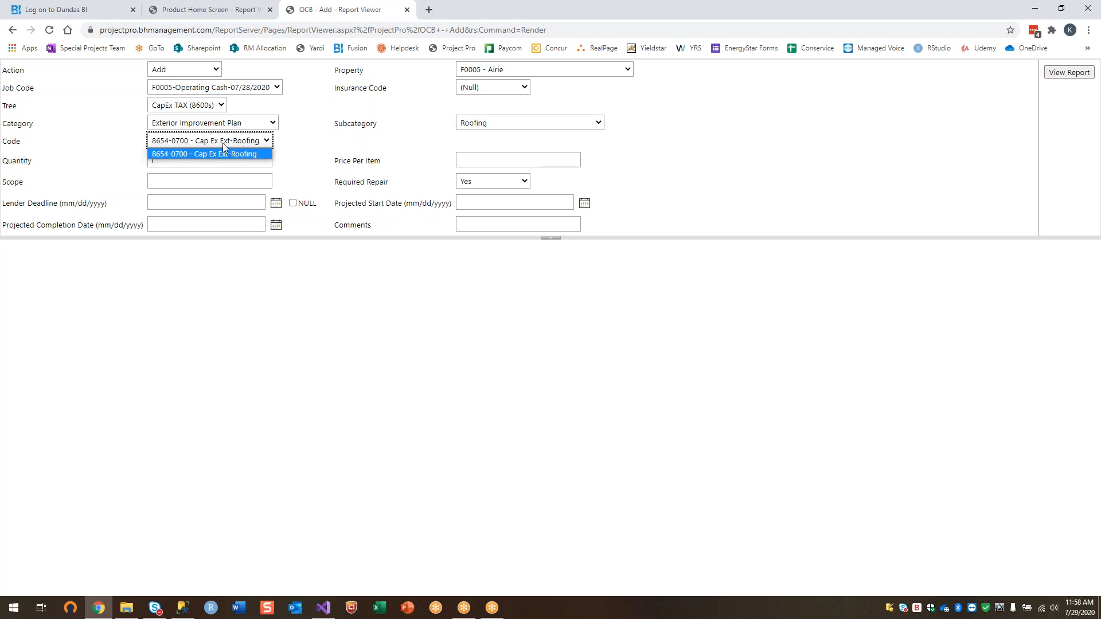
click(225, 142)
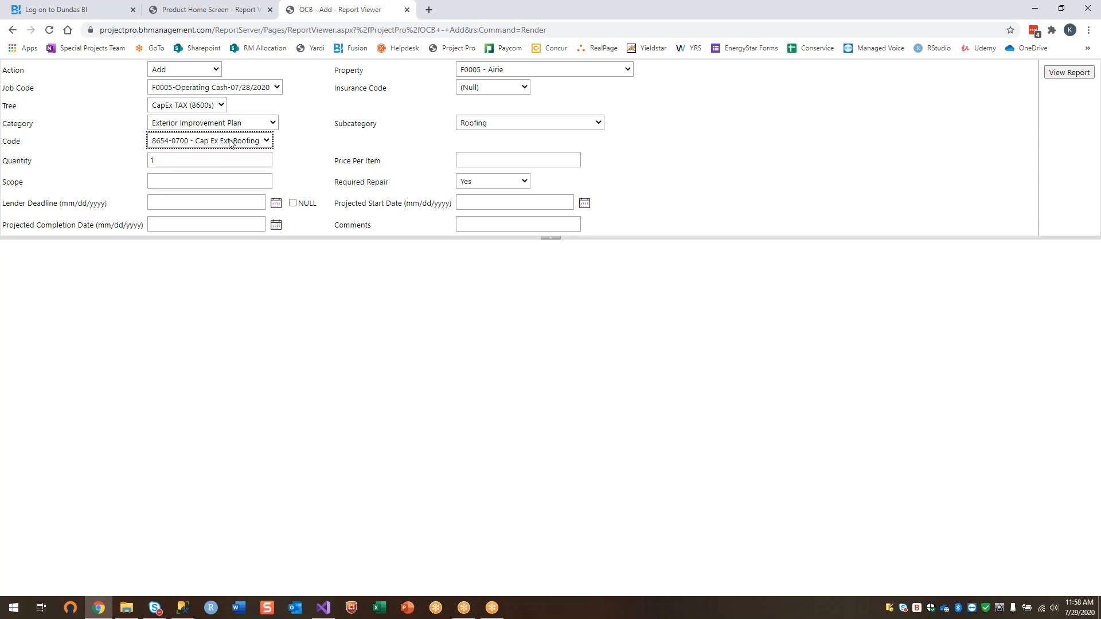
click(482, 162)
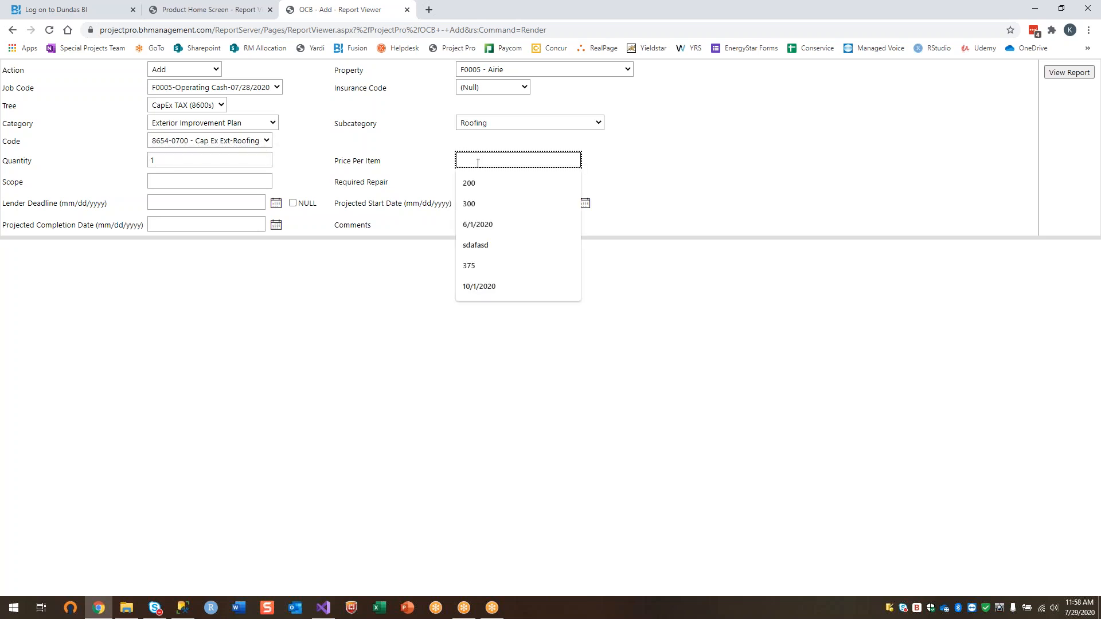
text(90000)
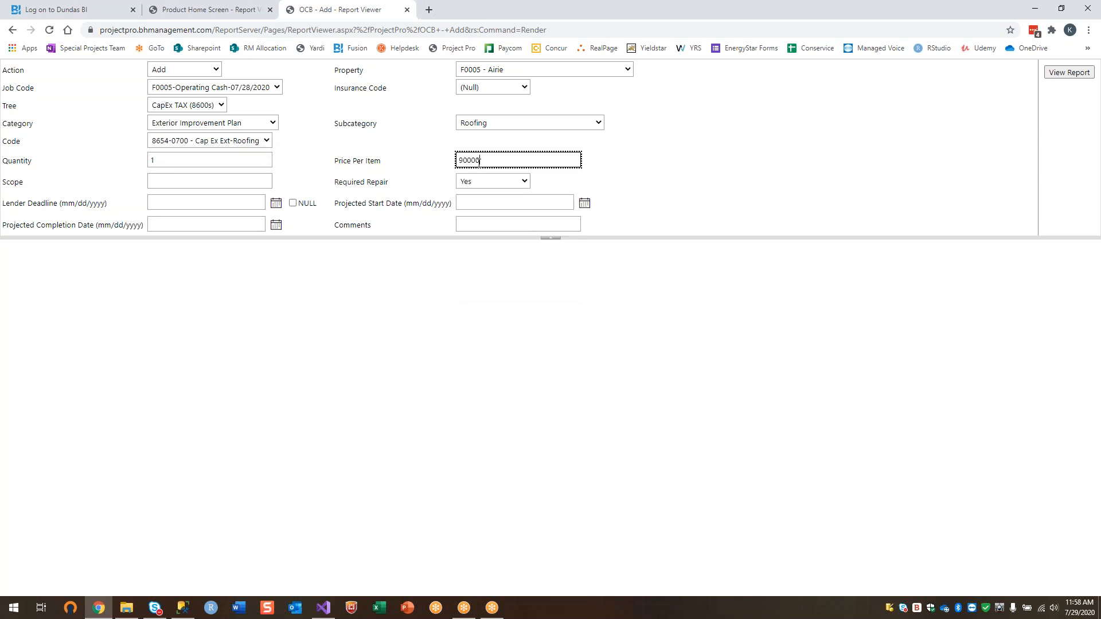
- Fill the scope with the first suggested test text and set Required Repair to No
click(191, 178)
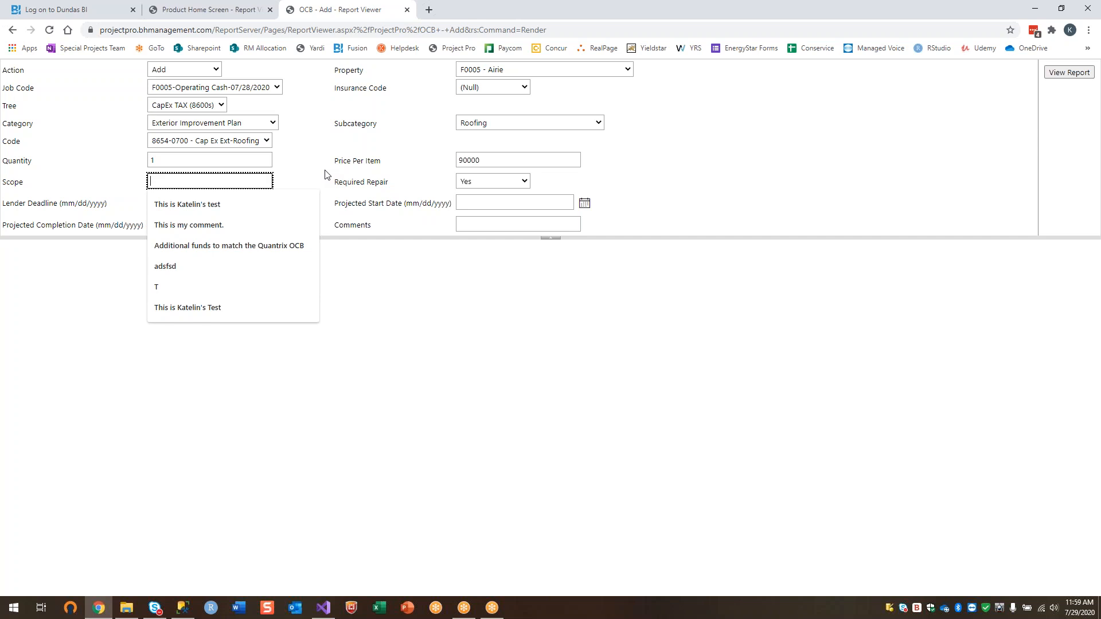
click(281, 205)
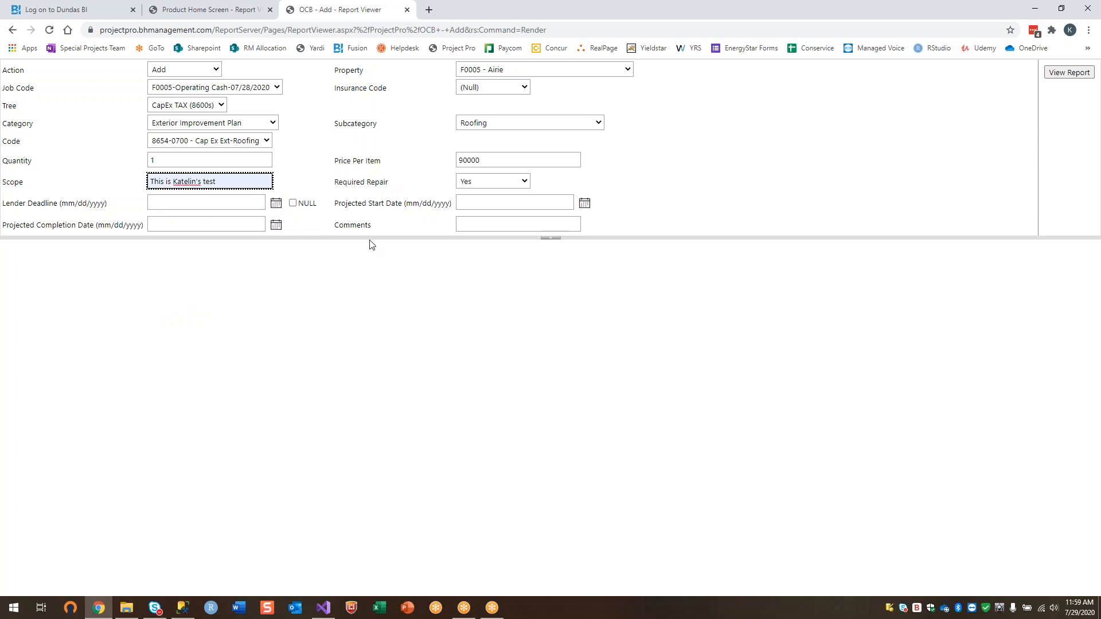
click(471, 179)
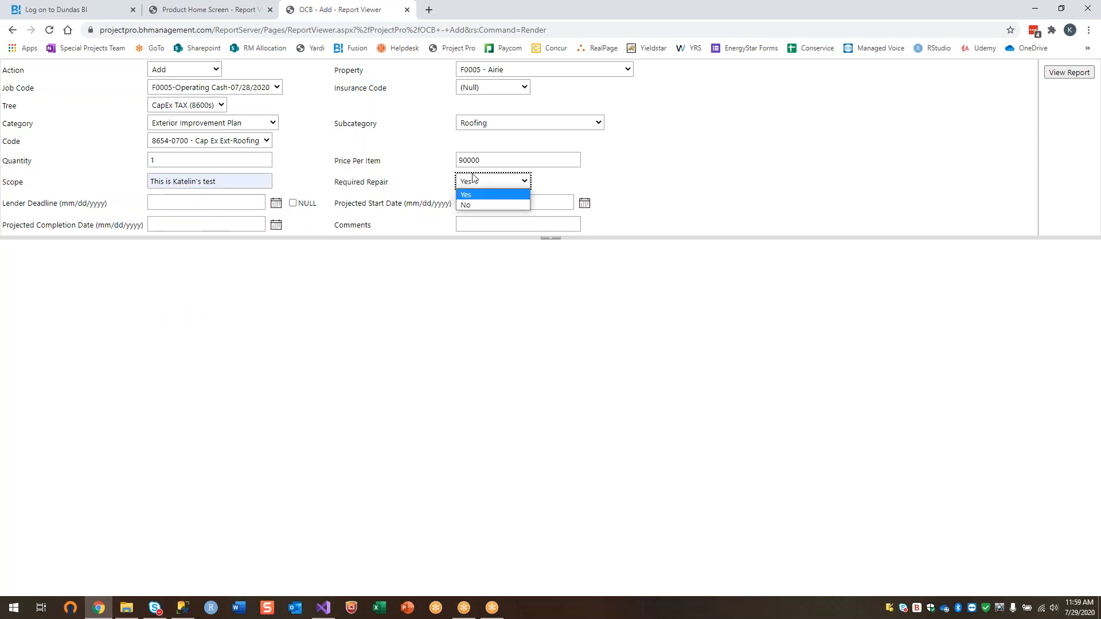
click(473, 206)
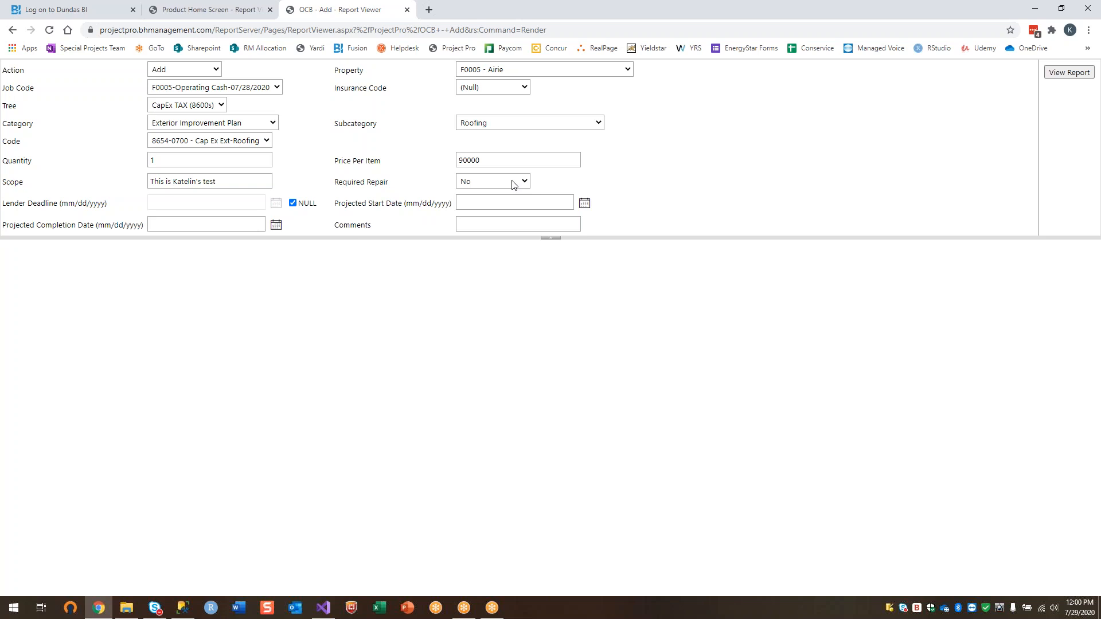
- Set the projected start date to 1/1/2021 and the projected completion date to 3/31/2021
click(488, 202)
click(488, 247)
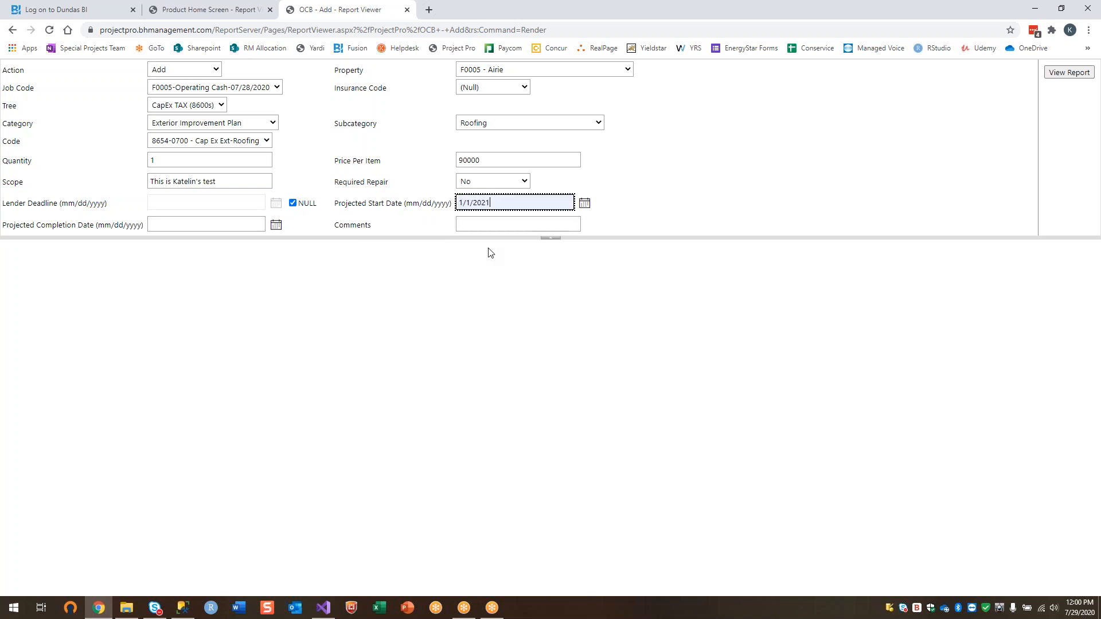
click(242, 225)
click(232, 265)
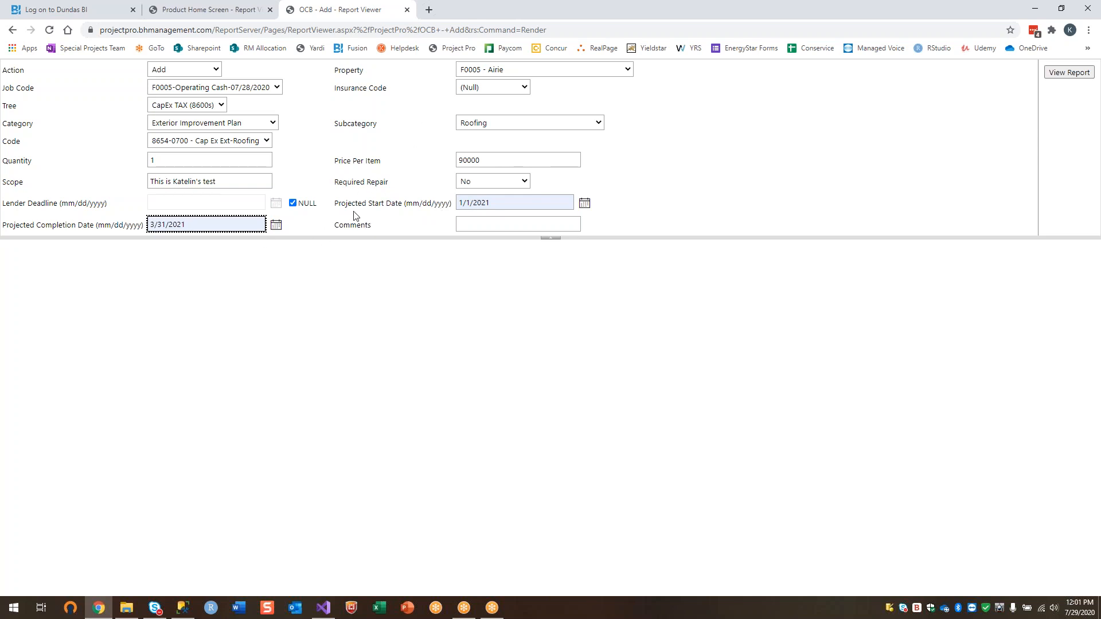
- Enter the first suggested comment and submit the new roofing line item
click(497, 229)
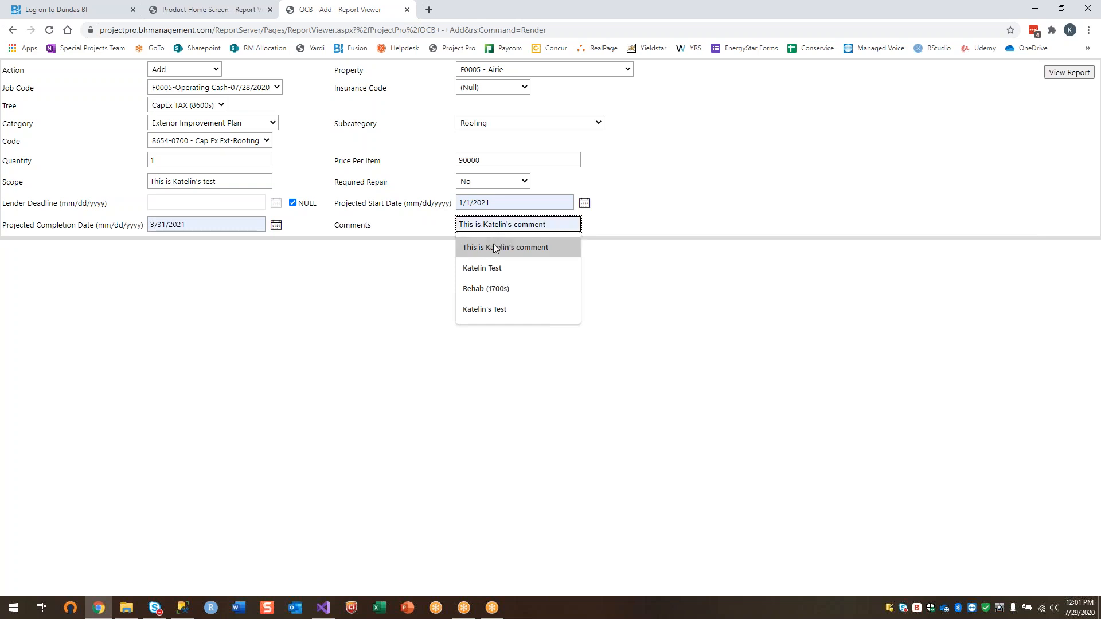
click(496, 248)
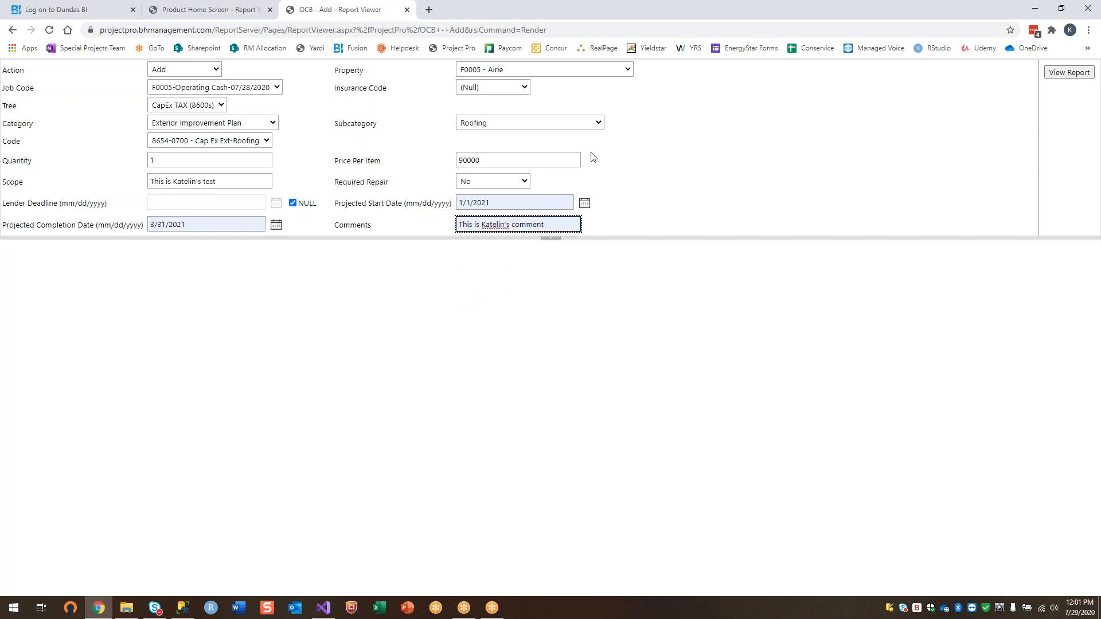
click(1077, 78)
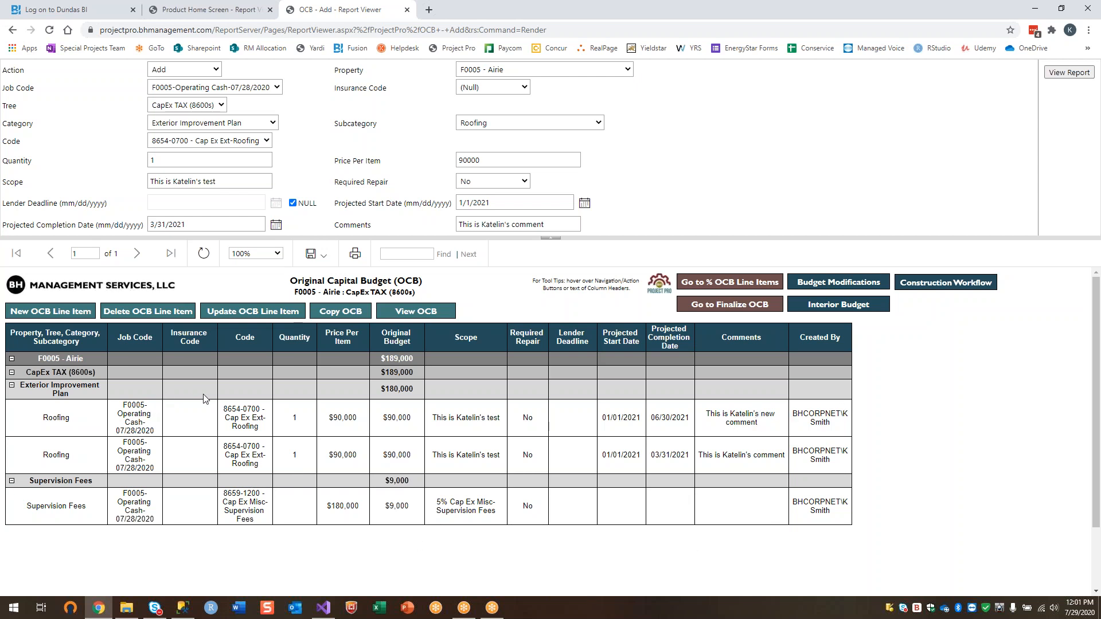
- Open the form for deleting an OCB line item and select property F0005 - Airie
click(143, 312)
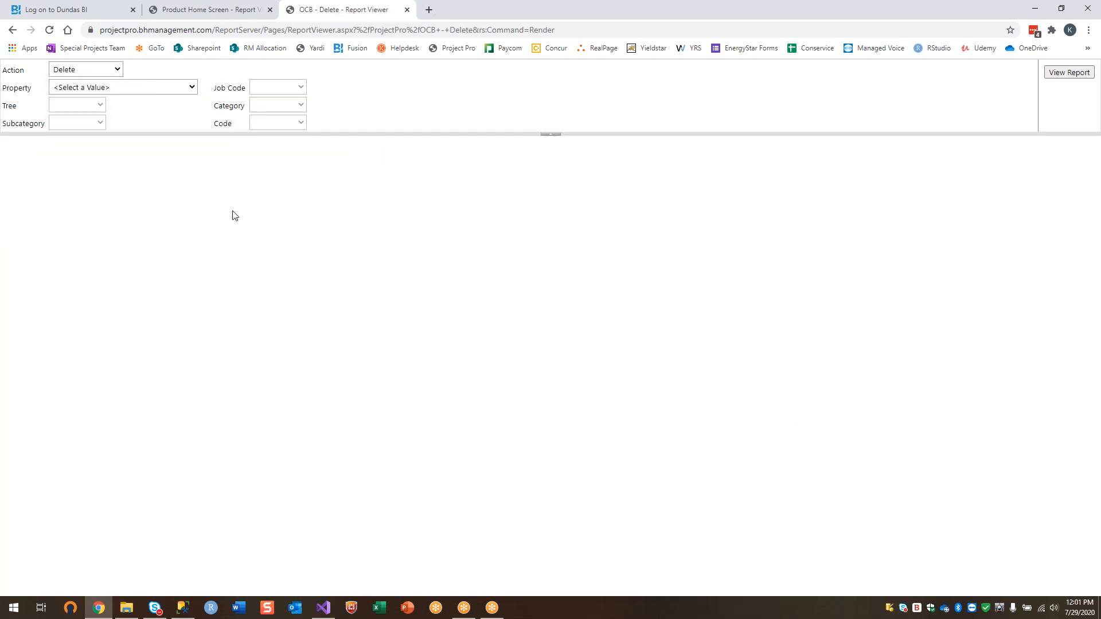
click(147, 86)
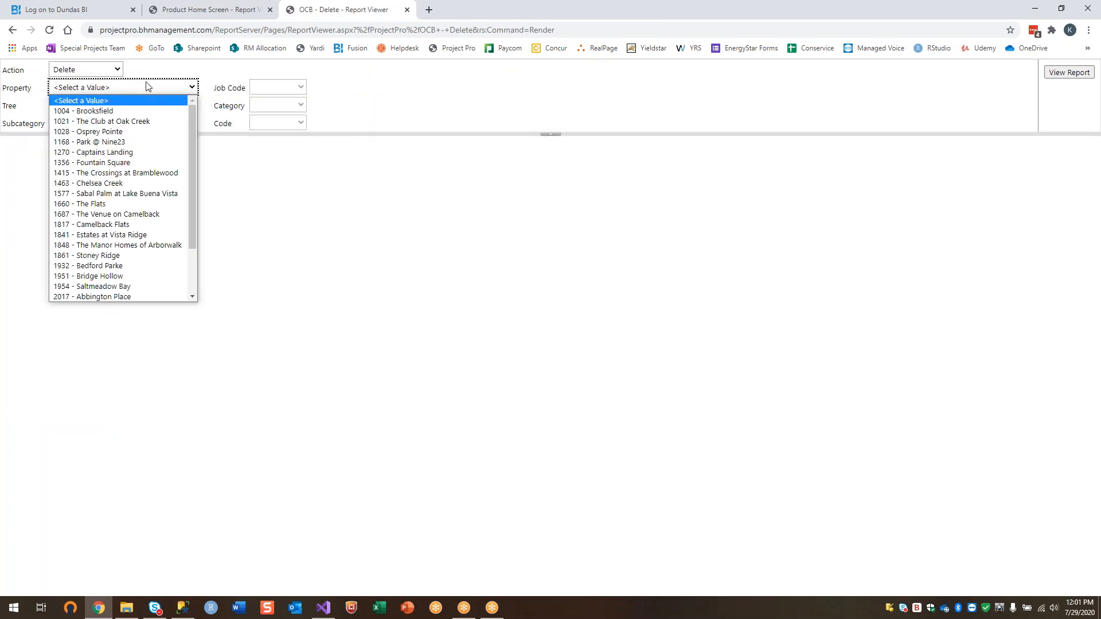
click(148, 86)
click(148, 86)
scroll(149, 241, down, 2)
click(142, 270)
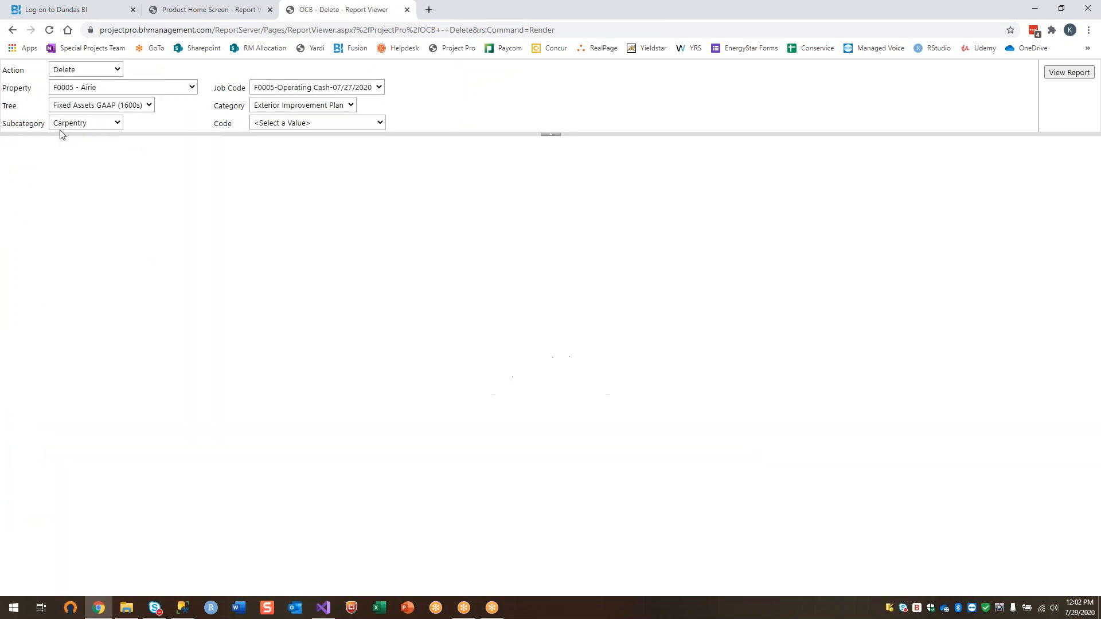
- Choose code 1654-0300 - FA Adds Ext-Carpentry as the line item to delete
click(300, 124)
click(290, 147)
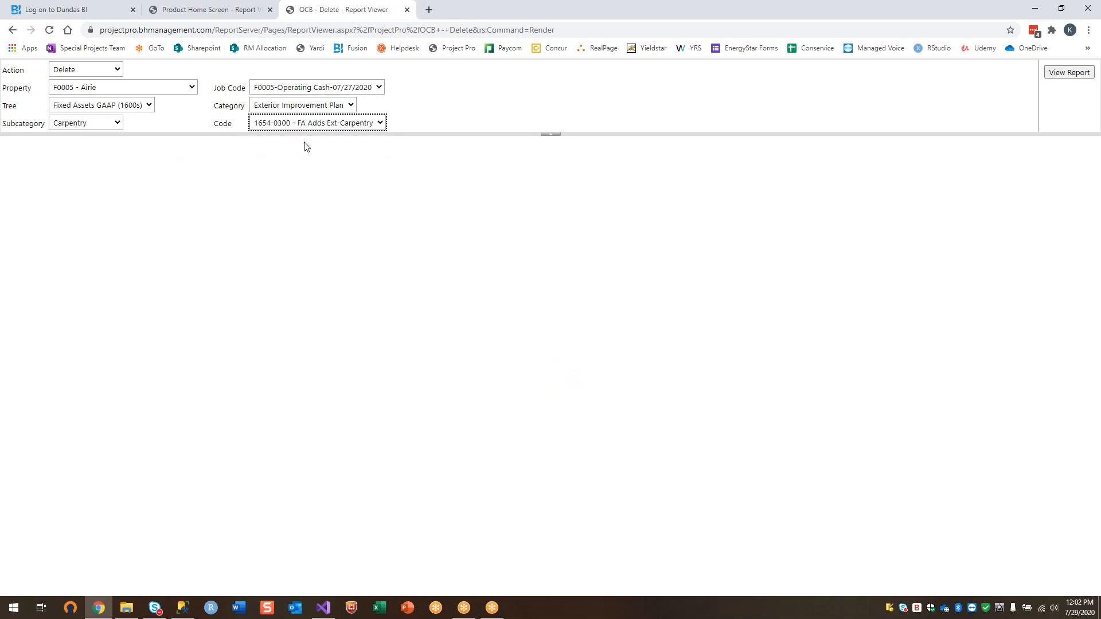
click(1069, 73)
click(278, 105)
click(278, 105)
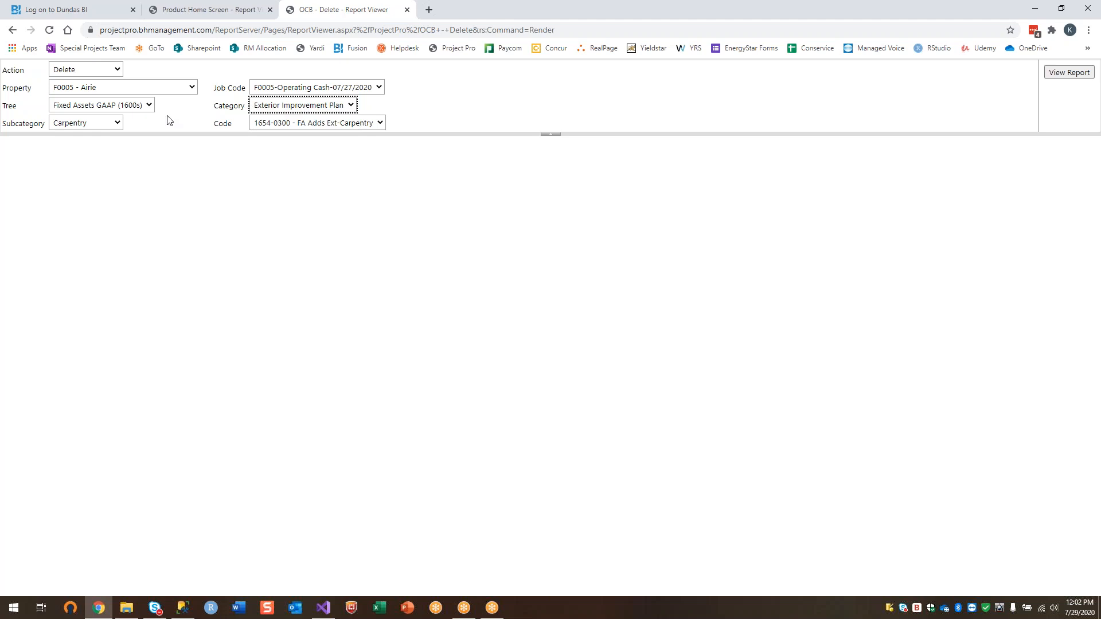
- Set the subcategory to Roofing with code 1654-0700 - FA Adds Ext-Roofing and submit the deletion of that line item
click(103, 124)
click(77, 147)
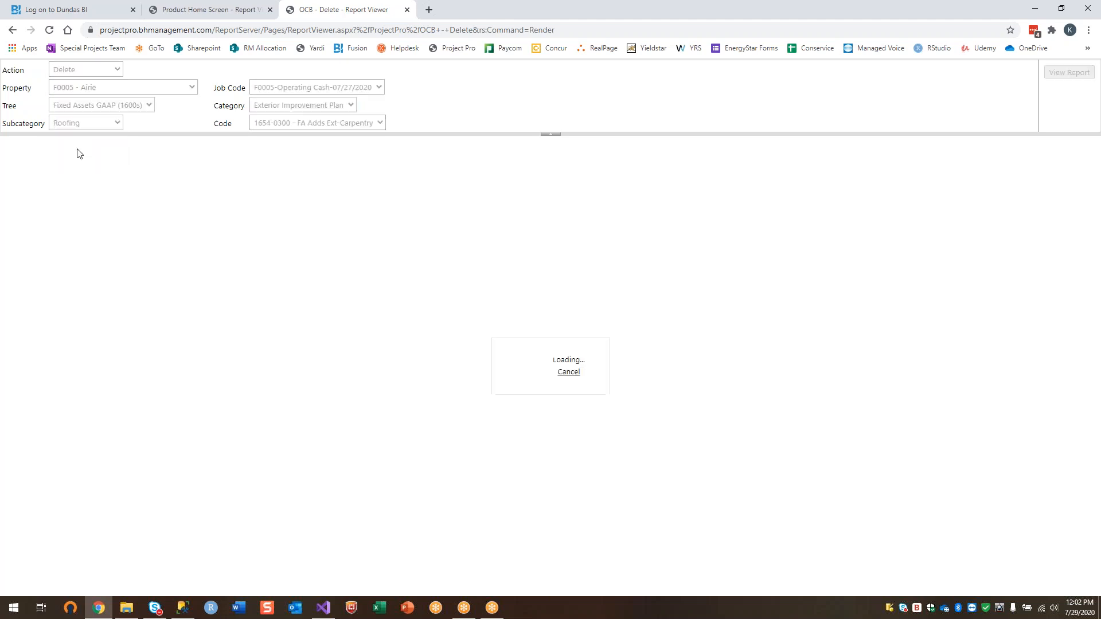
click(364, 125)
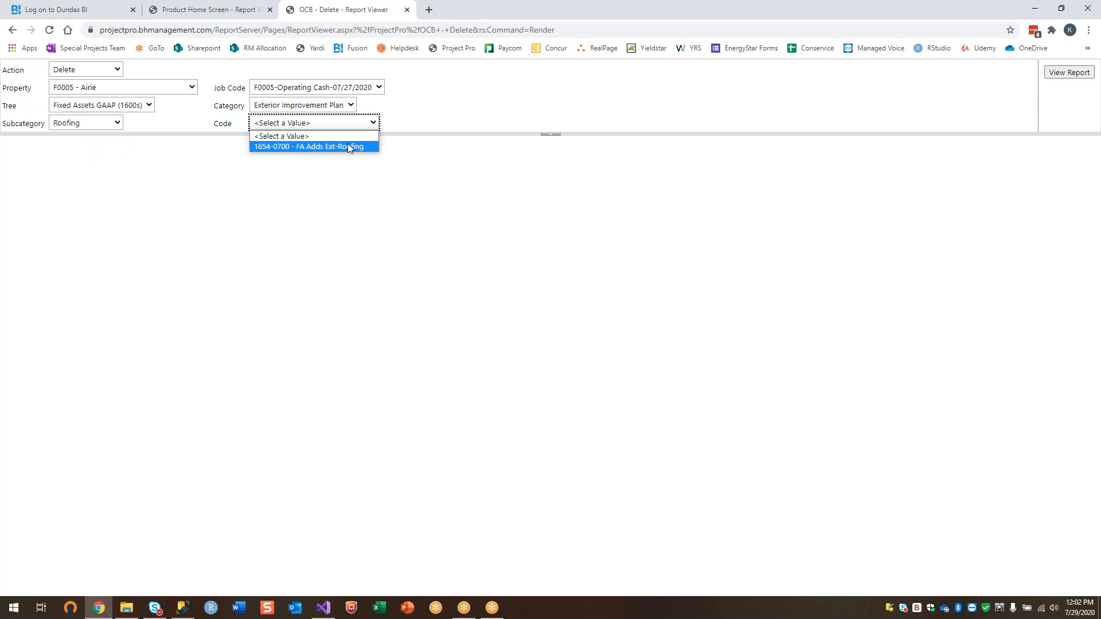
click(347, 147)
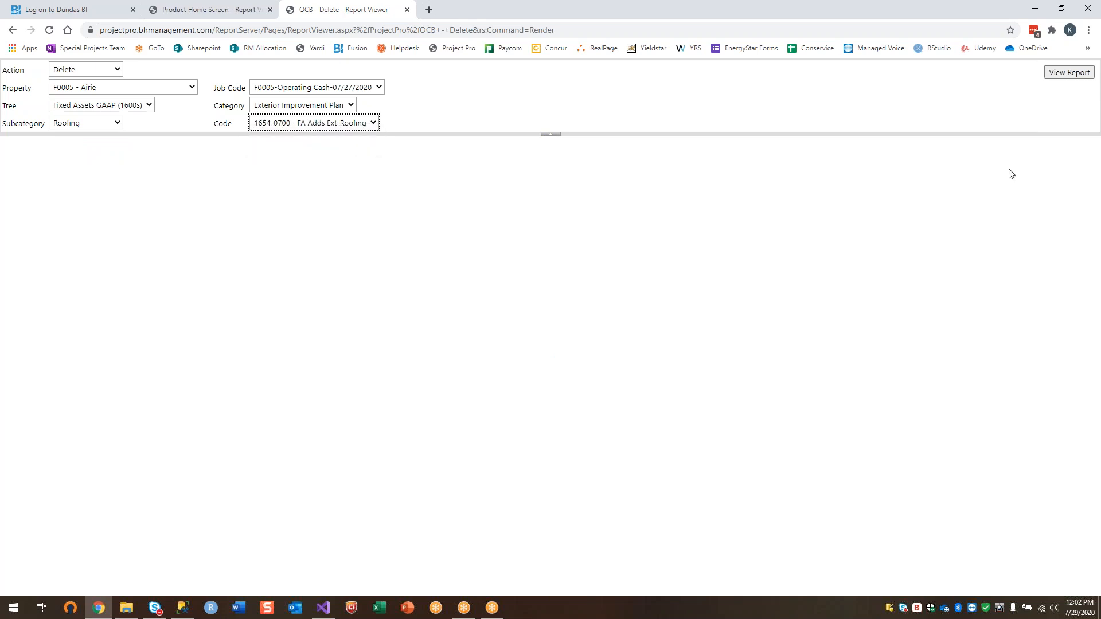
click(1077, 79)
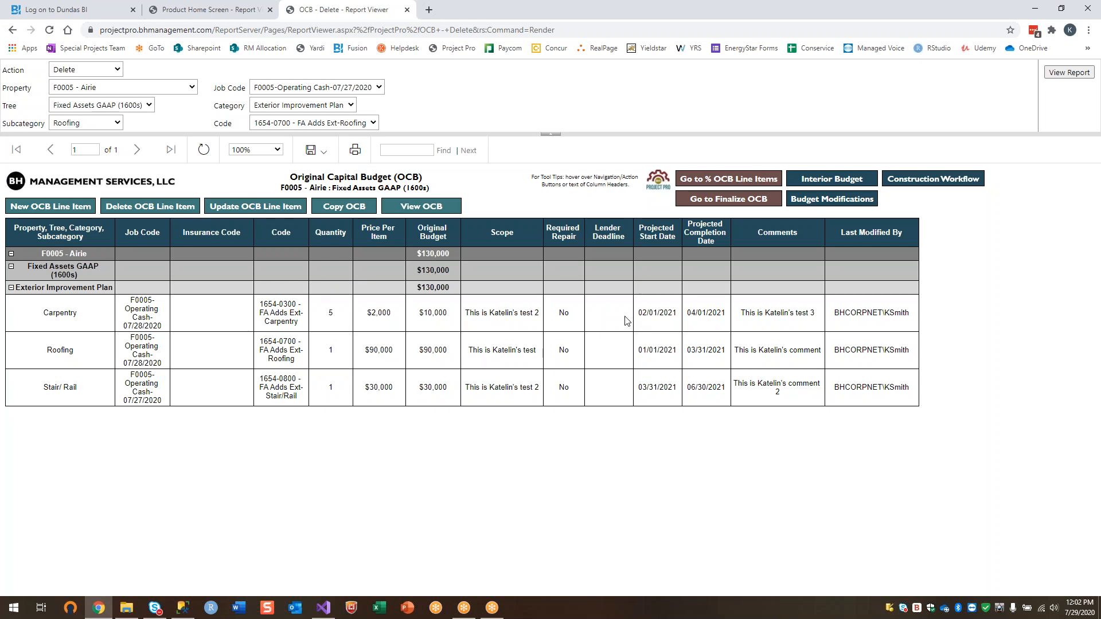
- Open the form for updating an OCB line item and select property F0005 - Airie
click(240, 207)
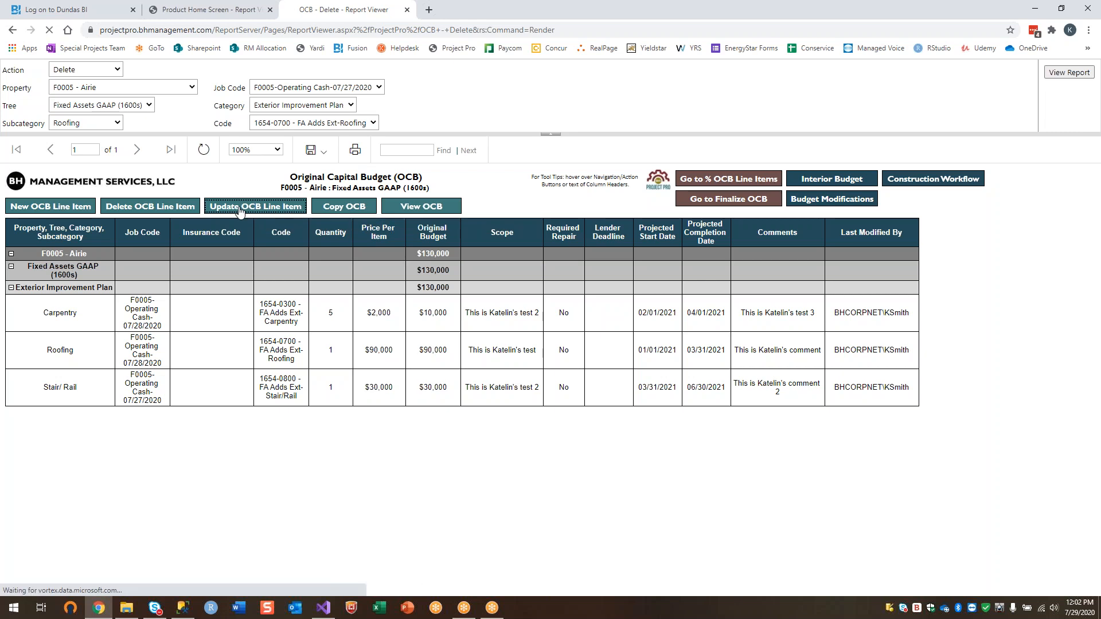
click(146, 97)
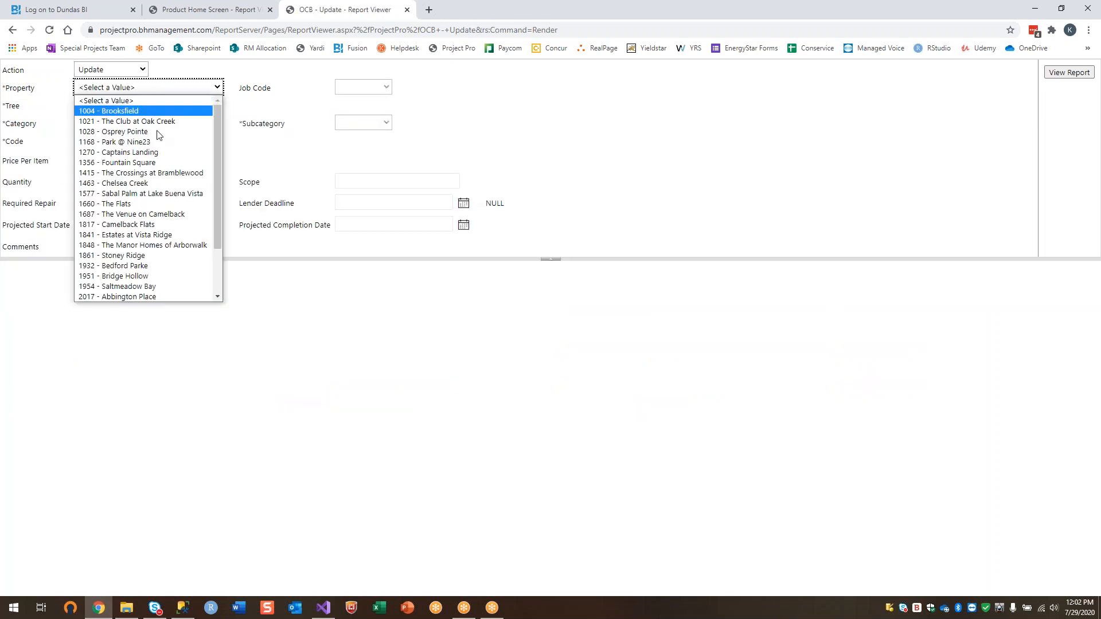
scroll(134, 246, down, 2)
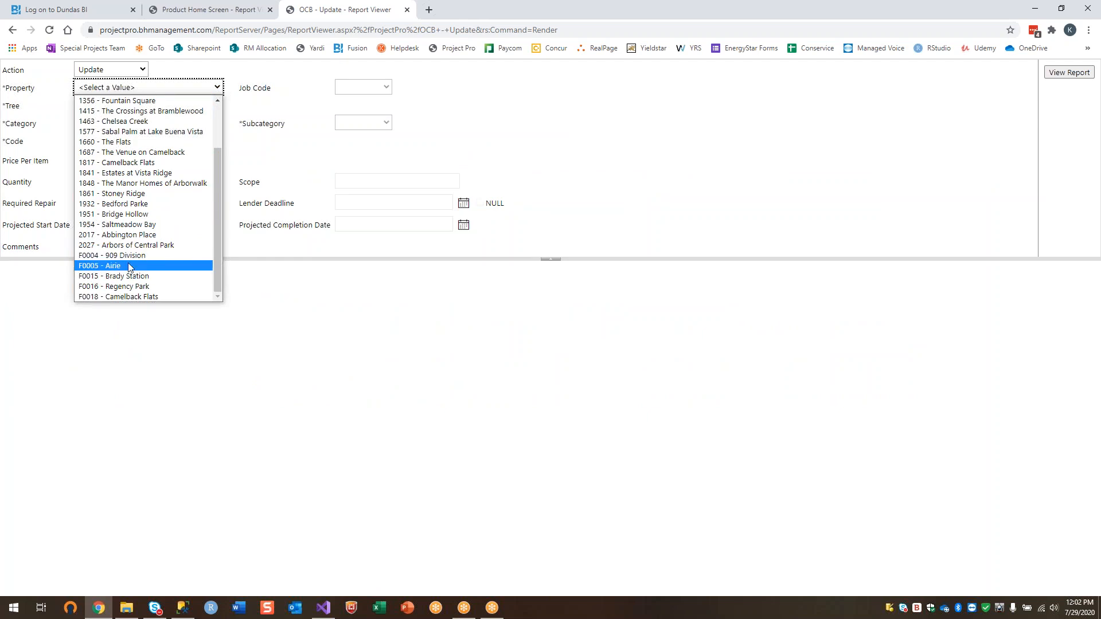
click(128, 266)
- Set the job code of the line item being updated to F0005-Operating Cash-07/28/2020
click(121, 143)
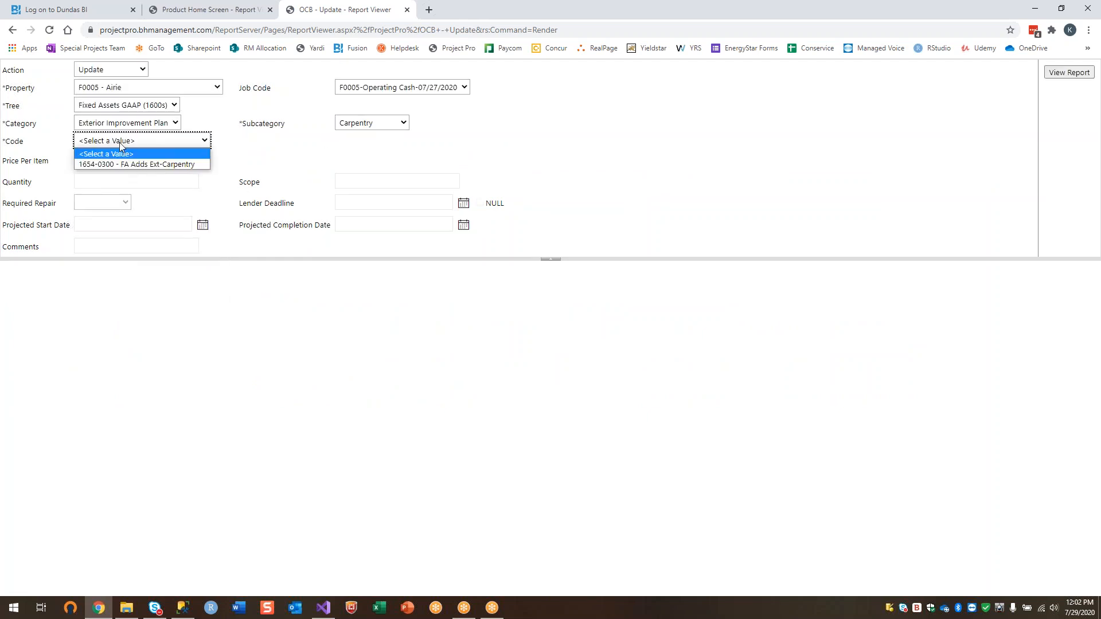
click(122, 106)
click(122, 109)
click(409, 89)
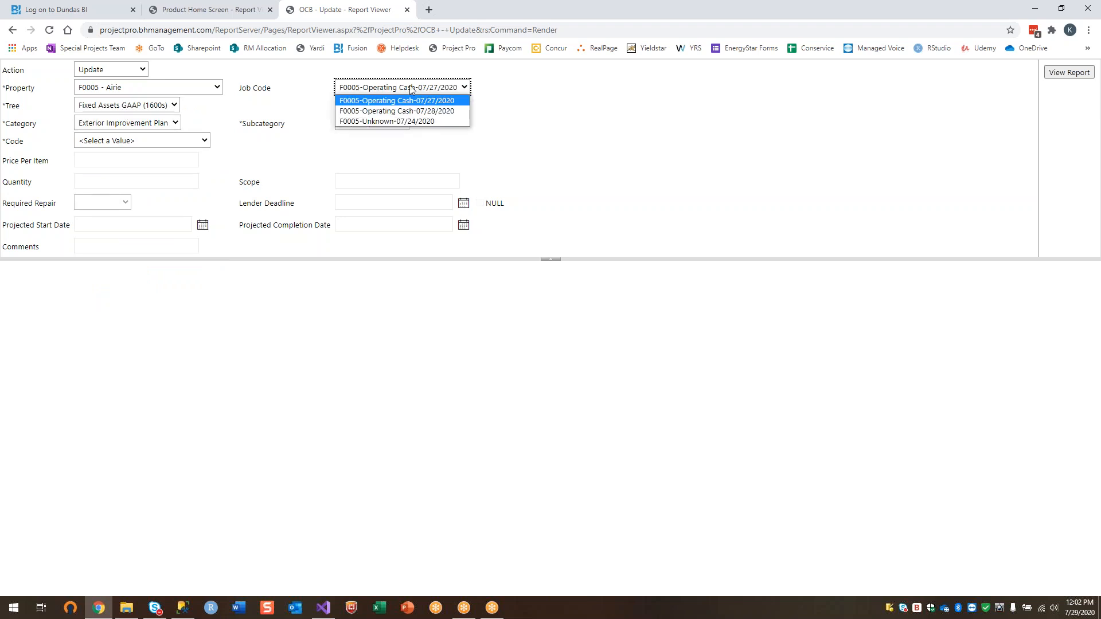
click(427, 113)
- Set the tree to CapEx TAX (8600s) and choose code 8654-0700 - Cap Ex Ext-Roofing as the line item to update
click(160, 109)
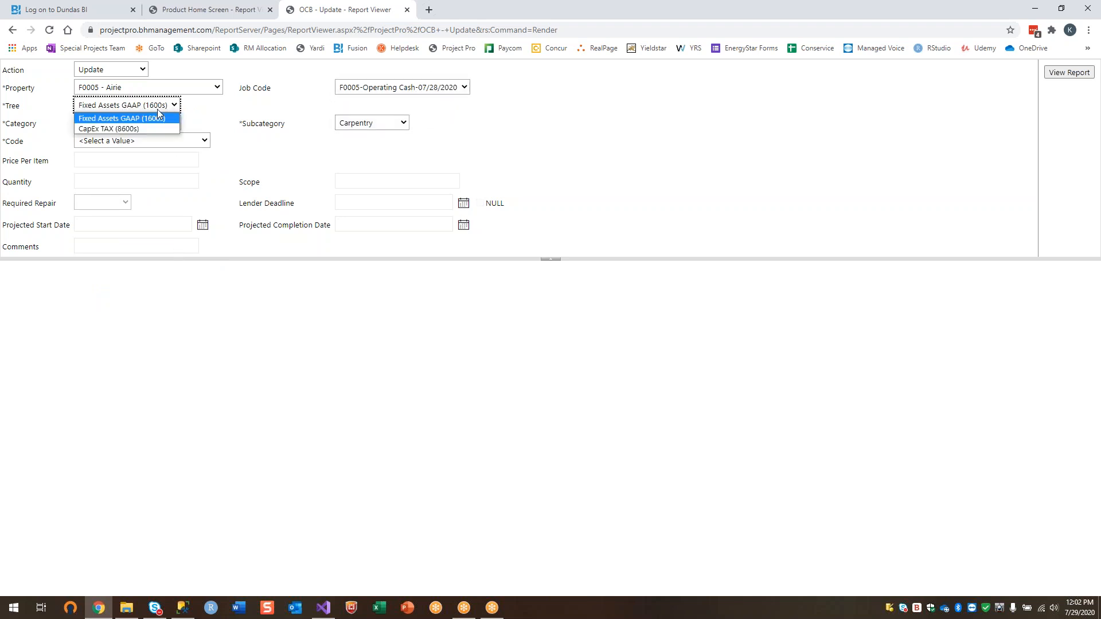
click(142, 128)
click(193, 141)
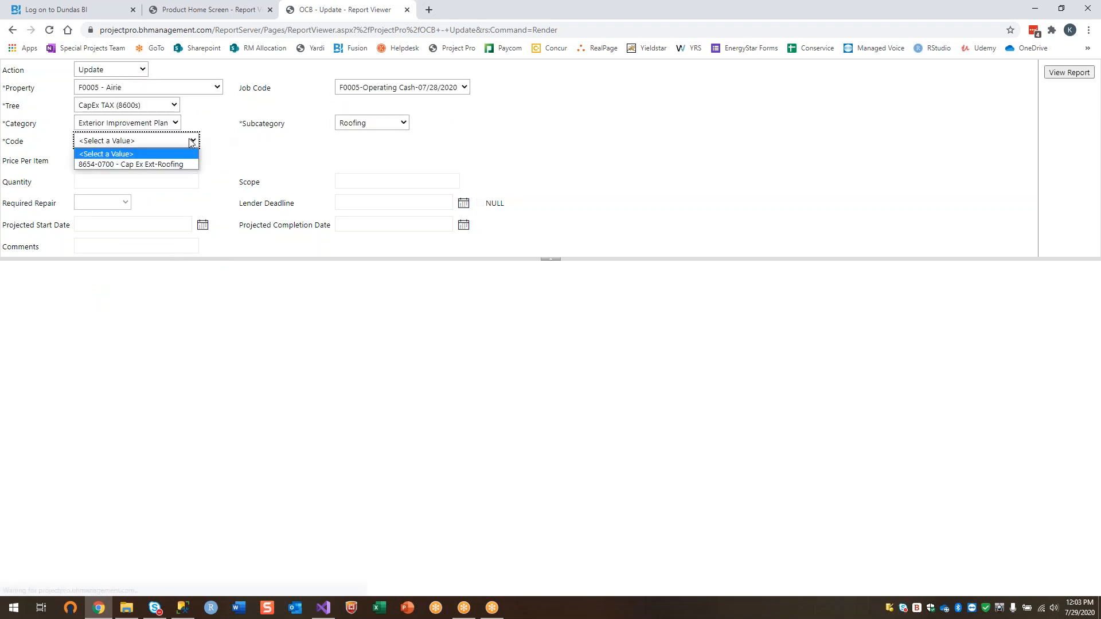
click(163, 164)
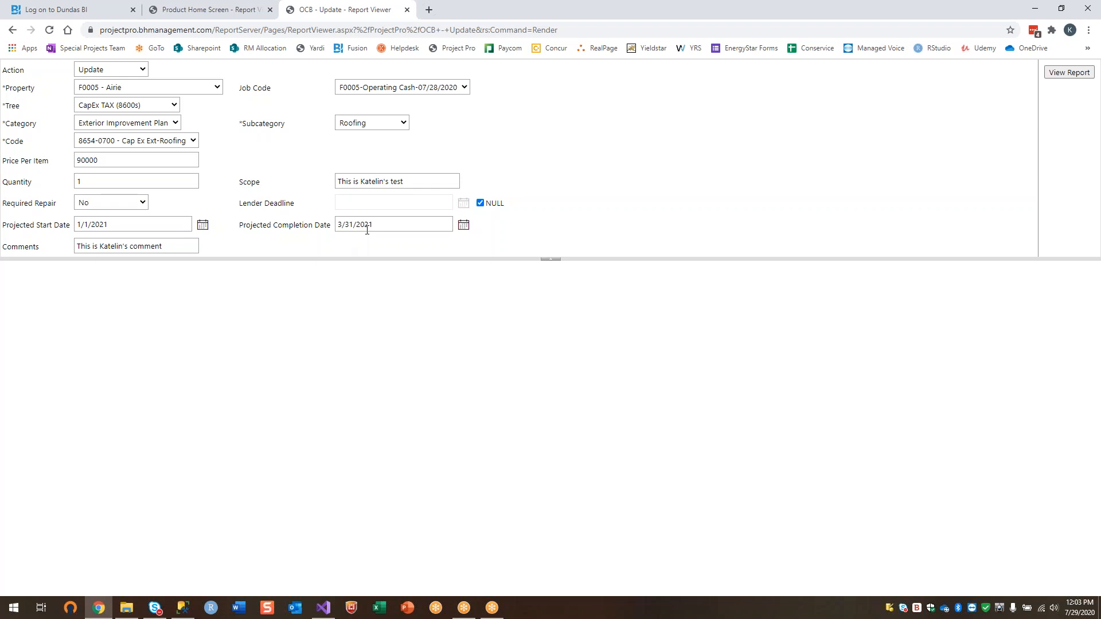
- Set the roofing line item's projected completion date to 6/30/2021 and submit the update
drag(360, 228, 334, 235)
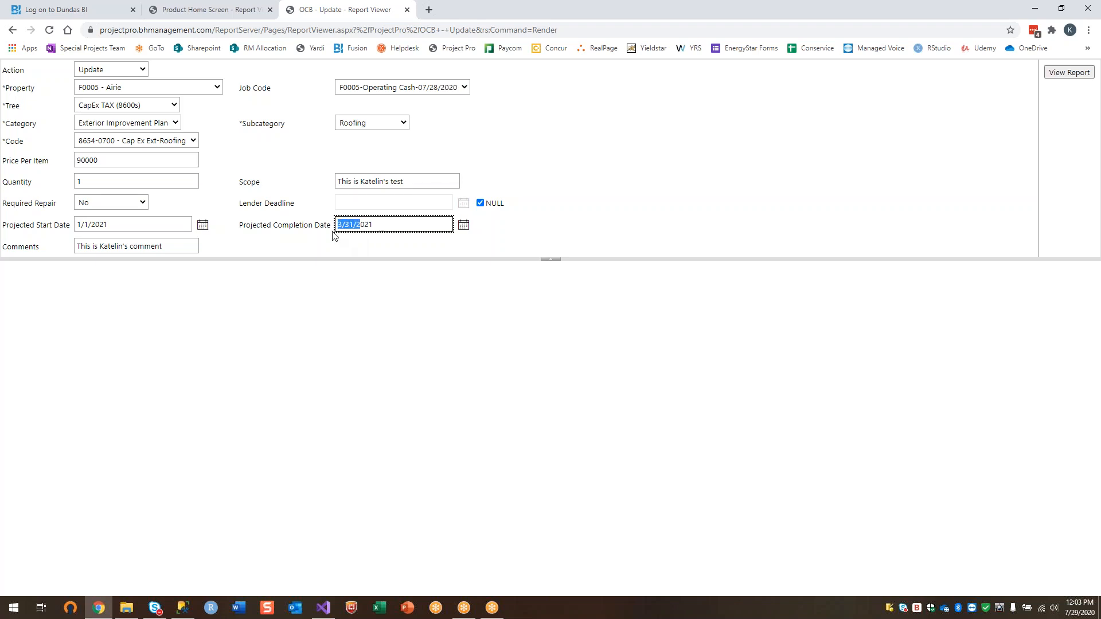
double_click(379, 224)
key(ctrl+a)
text(6/30/2021)
click(1083, 77)
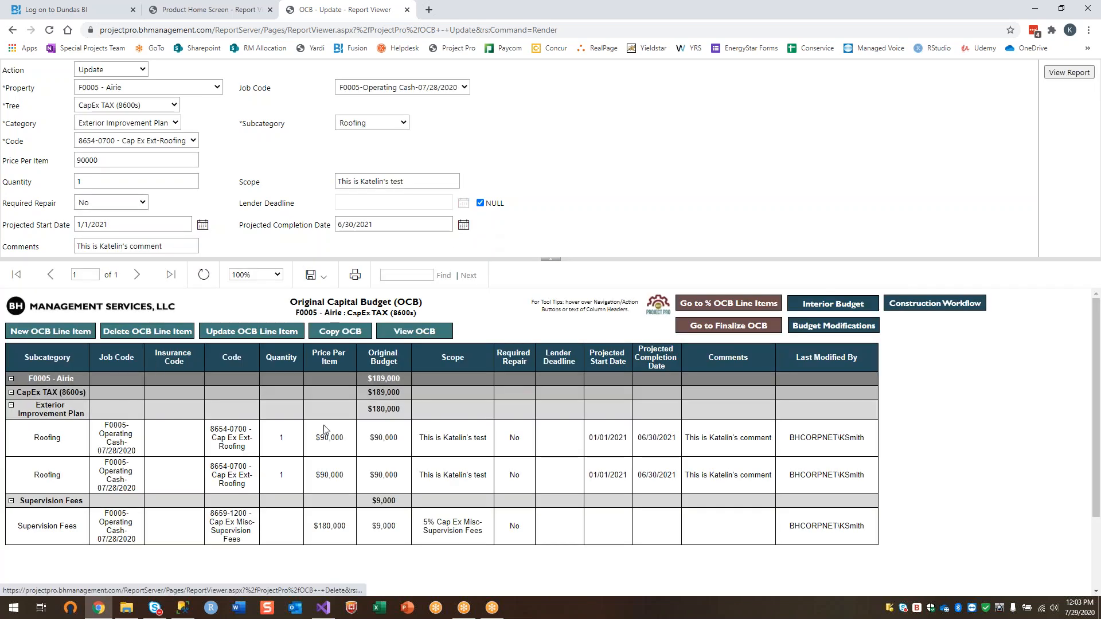
- Check the dates and comment in the first updated roofing row, and open the detailed OCB view
drag(581, 446, 861, 437)
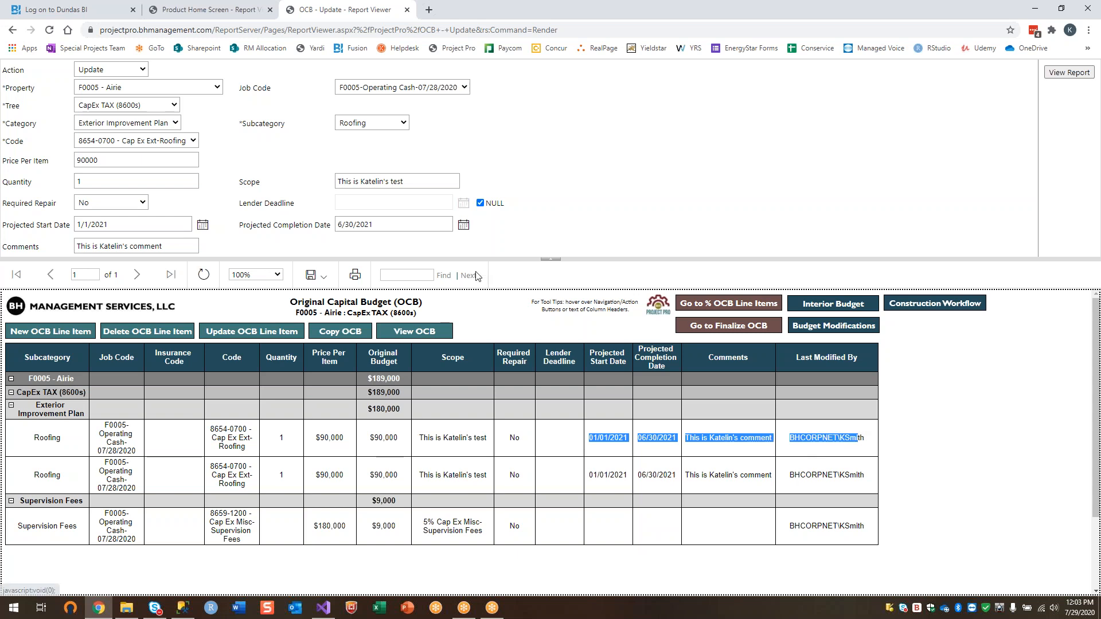
click(435, 328)
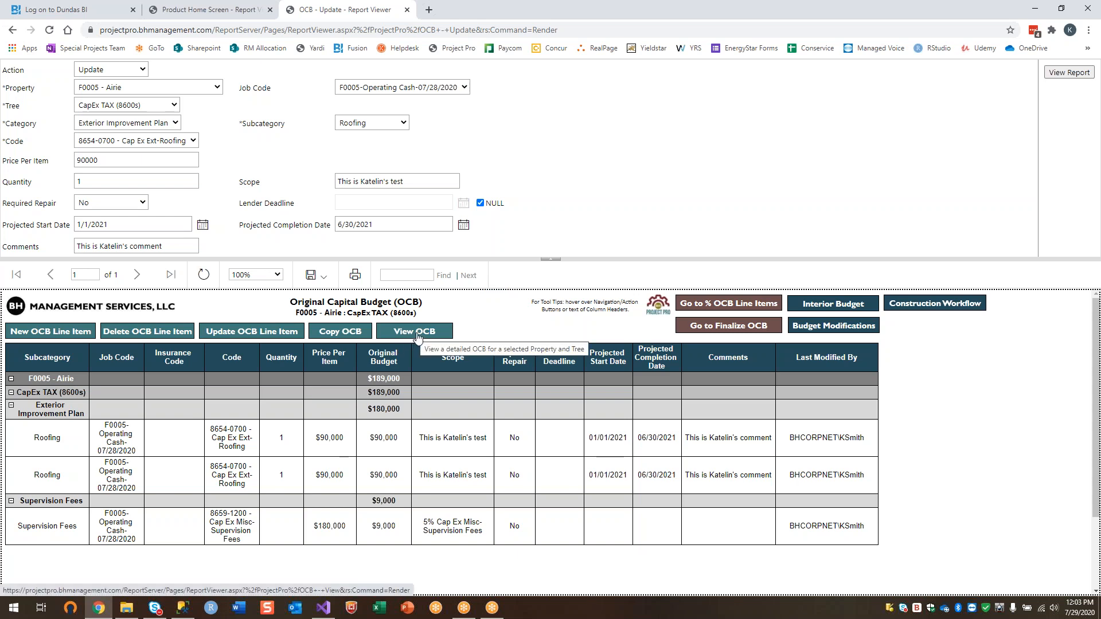
click(416, 335)
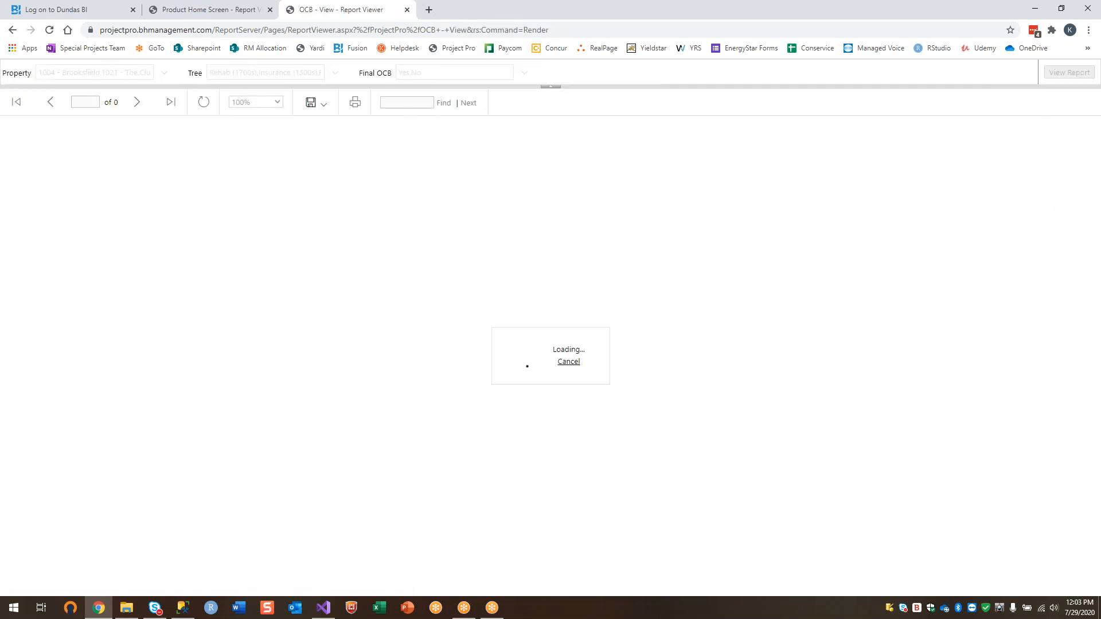